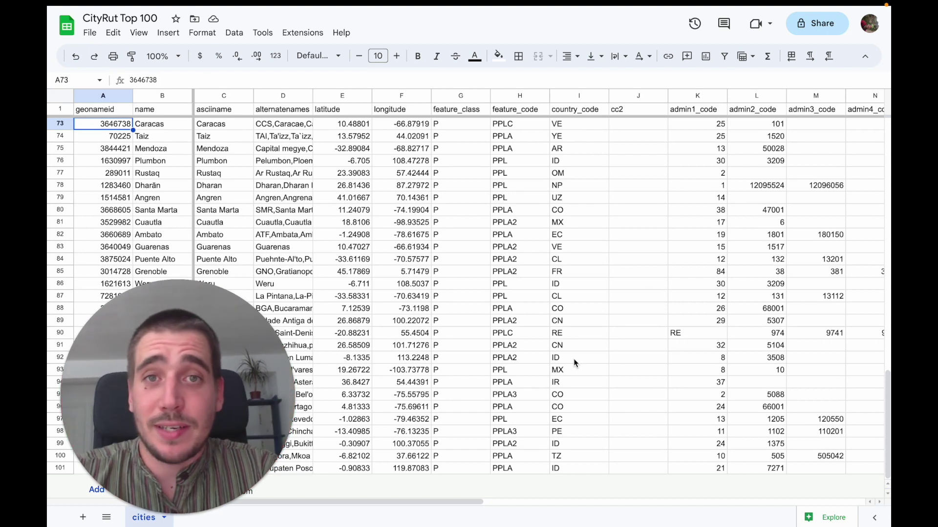
Share the CityRut Top 100 sheet with anyone who has the link, and copy the link
{"action": "left_click", "coordinate": [820, 23]}
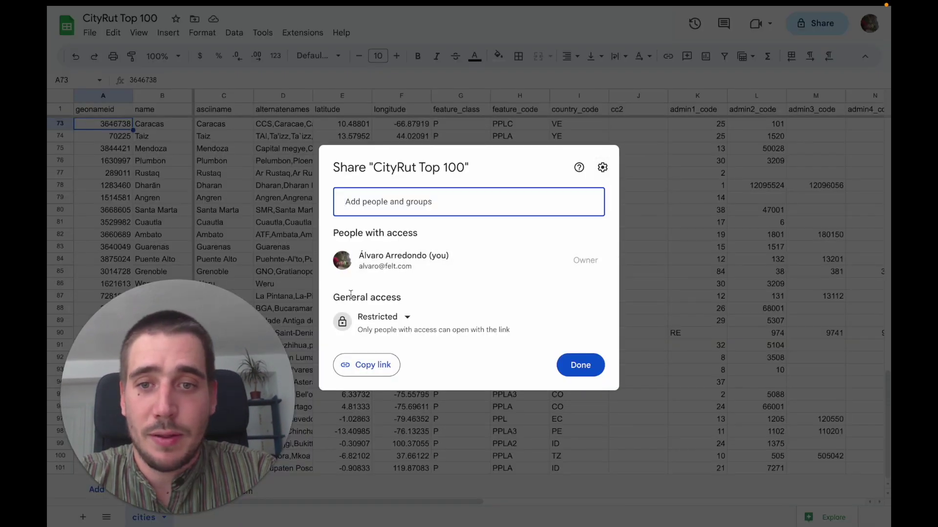
{"action": "left_click", "coordinate": [377, 318]}
{"action": "left_click", "coordinate": [385, 419]}
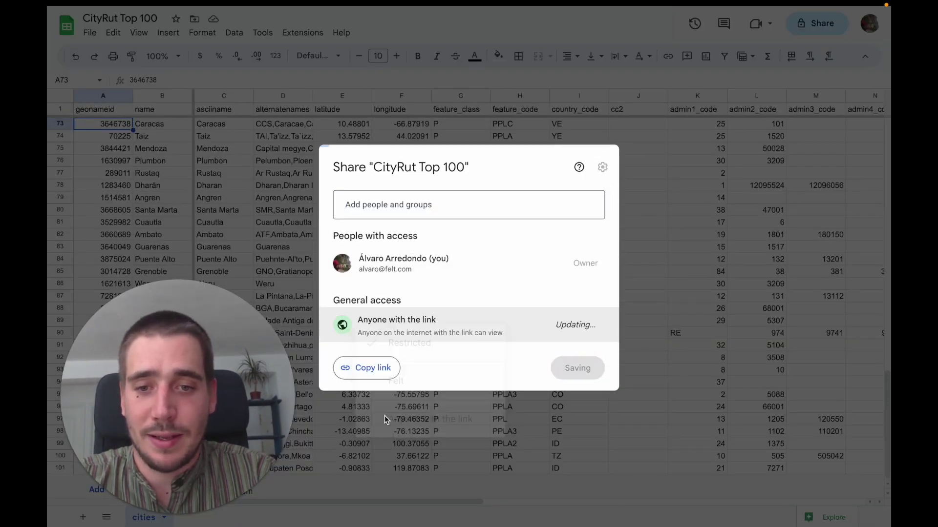
{"action": "left_click", "coordinate": [381, 368]}
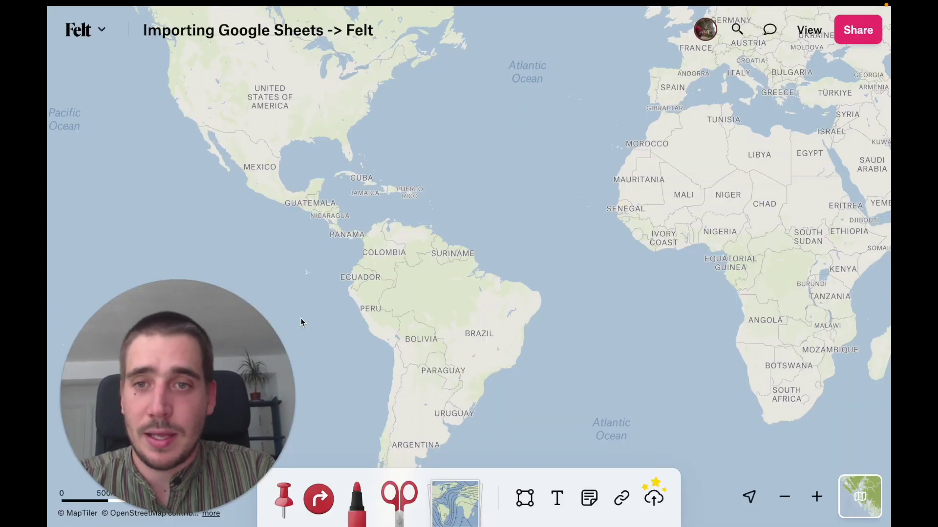
Add the CityRut Top 100 sheet to the Felt map as a layer from its URL
{"action": "left_click", "coordinate": [98, 32]}
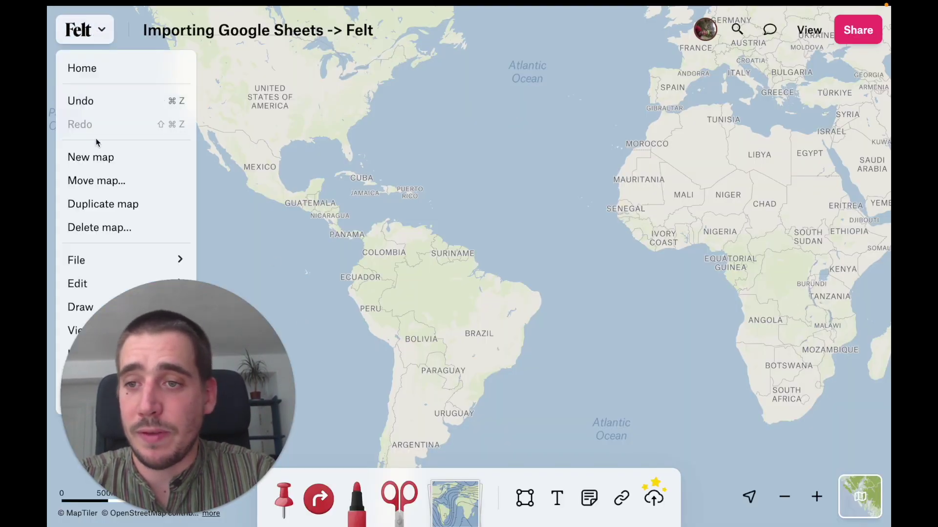
{"action": "mouse_move", "coordinate": [125, 261]}
{"action": "left_click", "coordinate": [276, 271]}
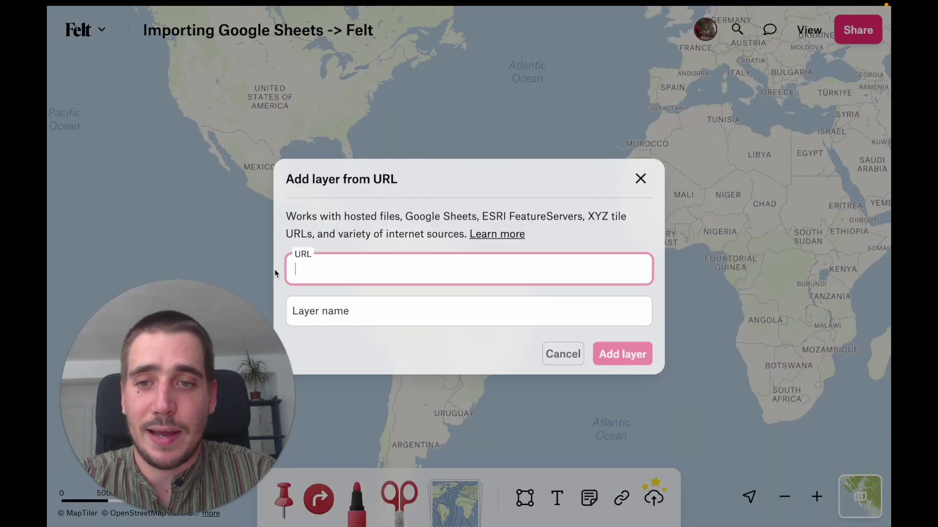
{"action": "key", "text": "ctrl+v"}
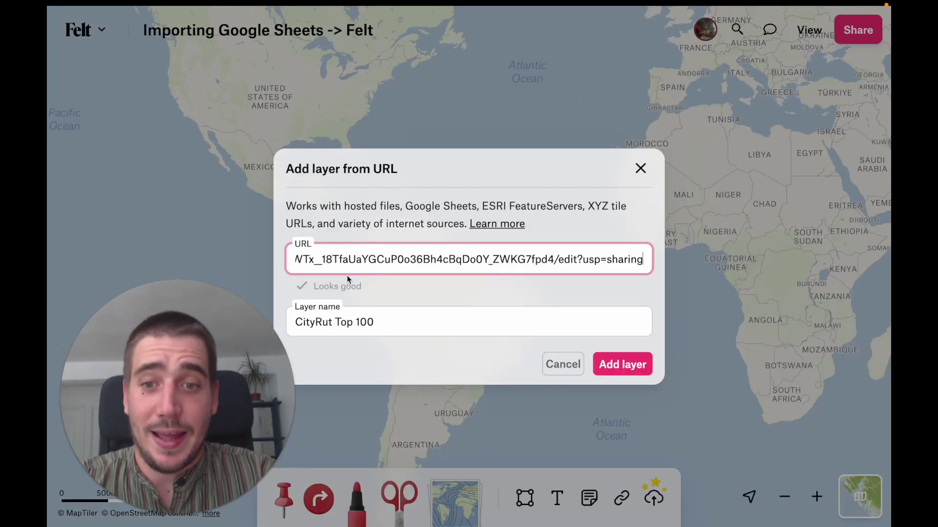
{"action": "left_click", "coordinate": [614, 370]}
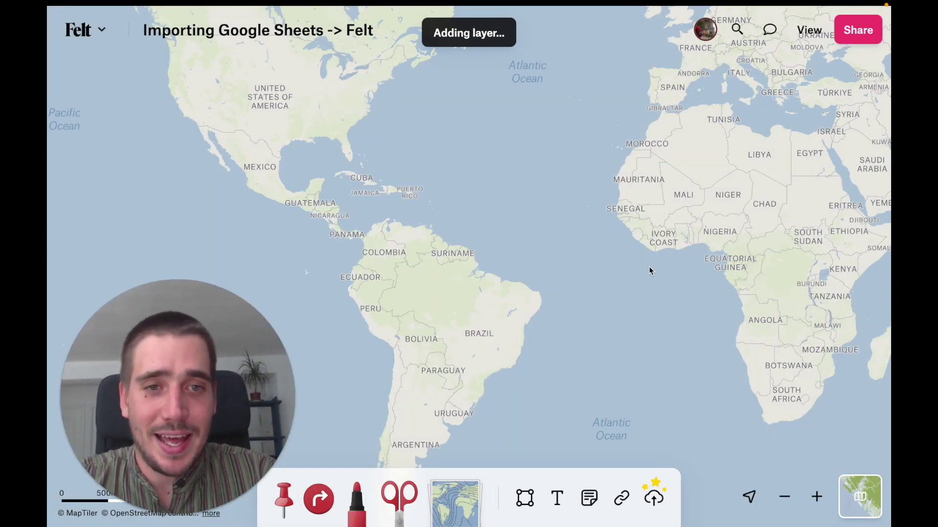
{"action": "left_click_drag", "start_coordinate": [649, 271], "coordinate": [557, 299]}
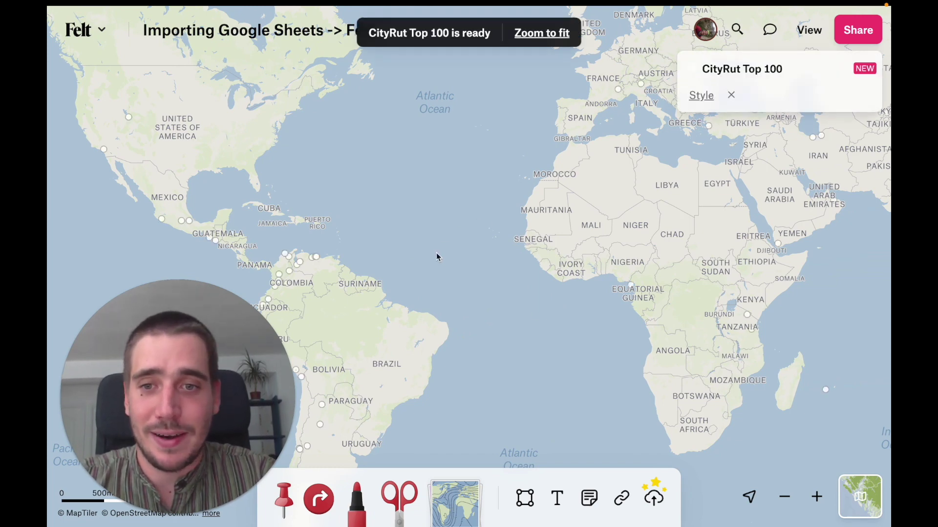
Change the layer's point fill colour from white to red
{"action": "left_click", "coordinate": [815, 69]}
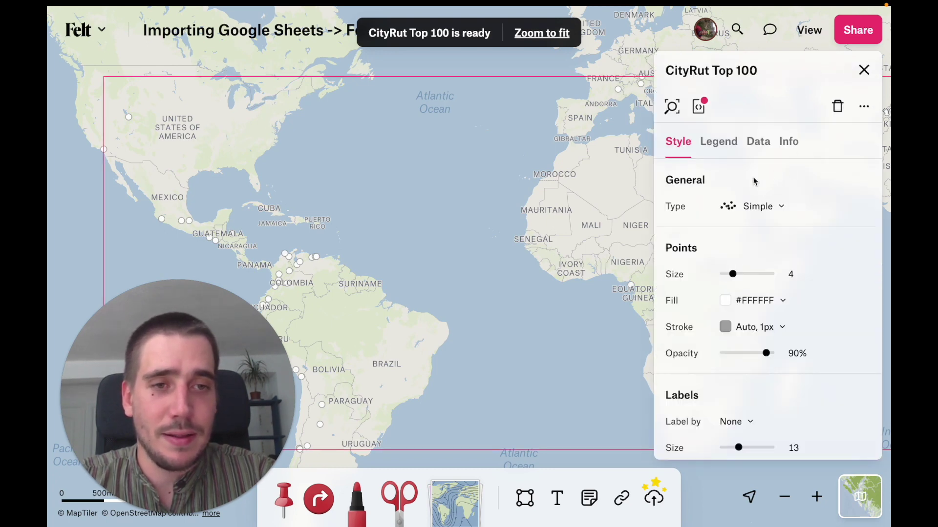
{"action": "left_click", "coordinate": [746, 299]}
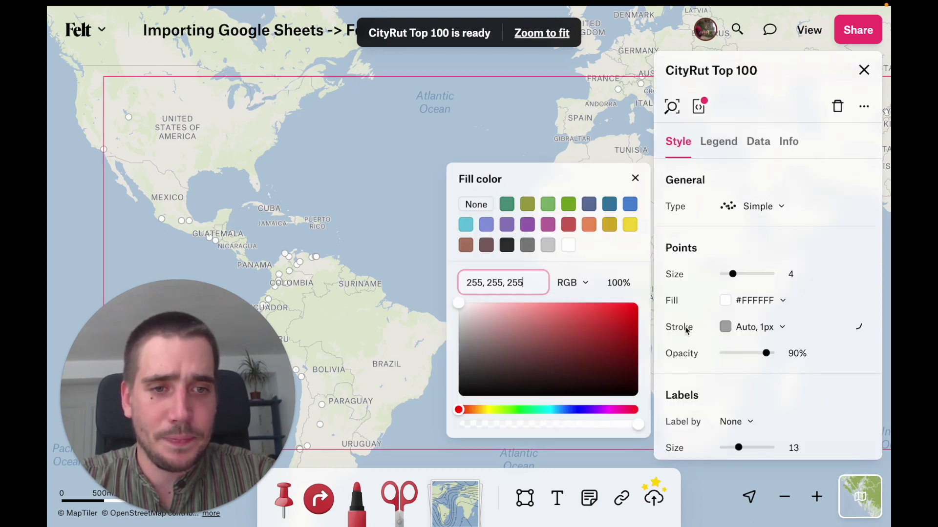
{"action": "left_click", "coordinate": [570, 229]}
{"action": "left_click", "coordinate": [391, 261]}
{"action": "scroll", "coordinate": [607, 168], "scroll_direction": "up", "scroll_amount": 3}
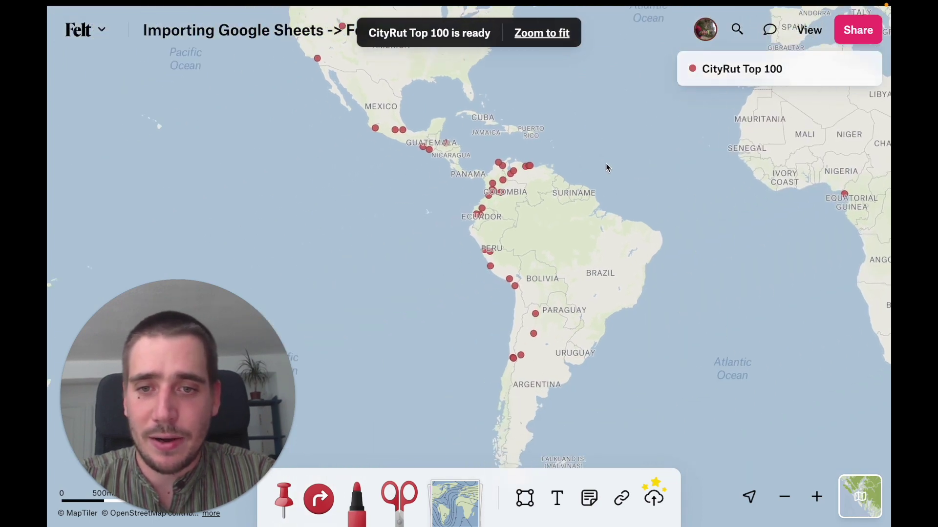
{"action": "scroll", "coordinate": [510, 285], "scroll_direction": "up", "scroll_amount": 3}
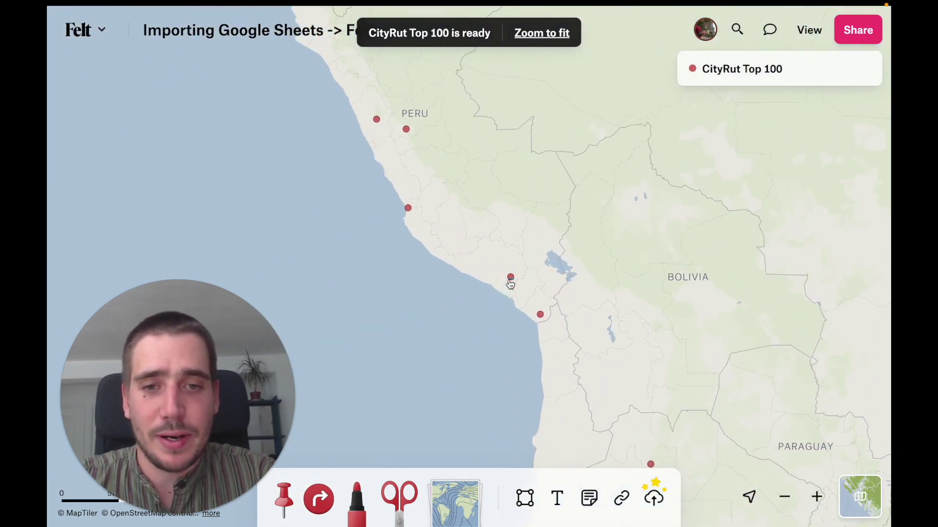
{"action": "scroll", "coordinate": [510, 278], "scroll_direction": "up", "scroll_amount": 3}
{"action": "scroll", "coordinate": [518, 269], "scroll_direction": "up", "scroll_amount": 3}
{"action": "scroll", "coordinate": [521, 277], "scroll_direction": "up", "scroll_amount": 3}
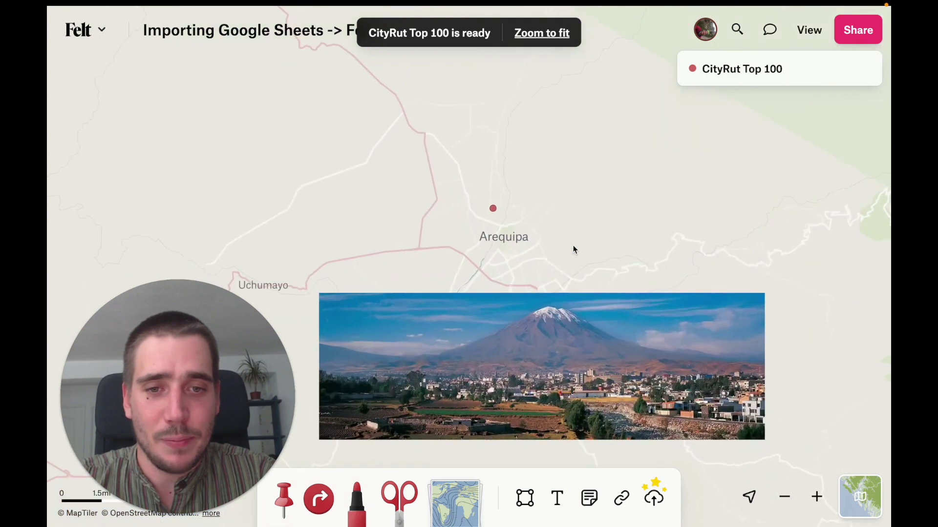
Centre the map on Arequipa, Peru, so its city photo preview shows
{"action": "left_click_drag", "start_coordinate": [573, 248], "coordinate": [572, 153]}
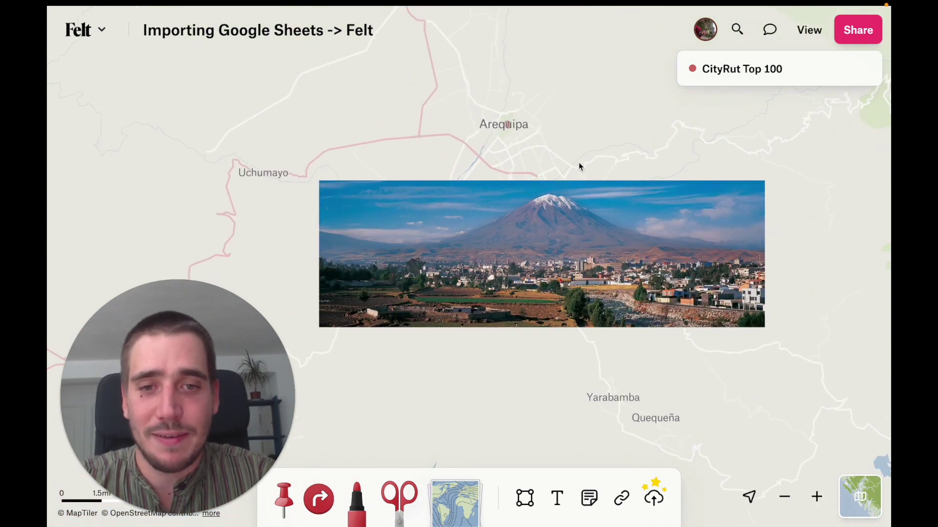